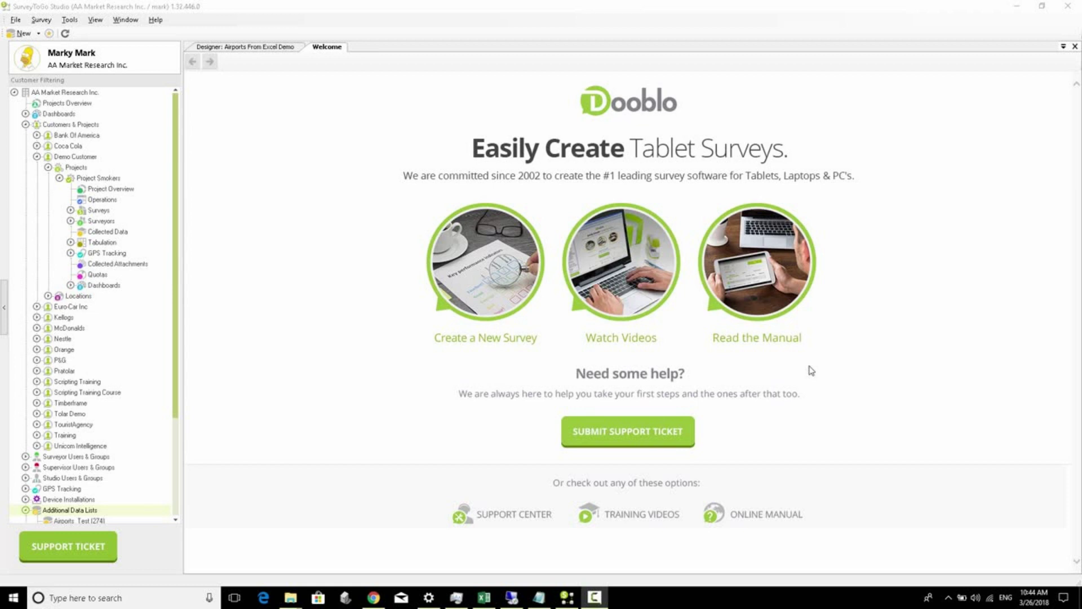
# Step: Review the Airports.xlsx columns Airport_ID, Airport_Name, Country and City in Excel
pyautogui.hotkey('alt', 'Tab')
pyautogui.hotkey('alt', 'Tab')
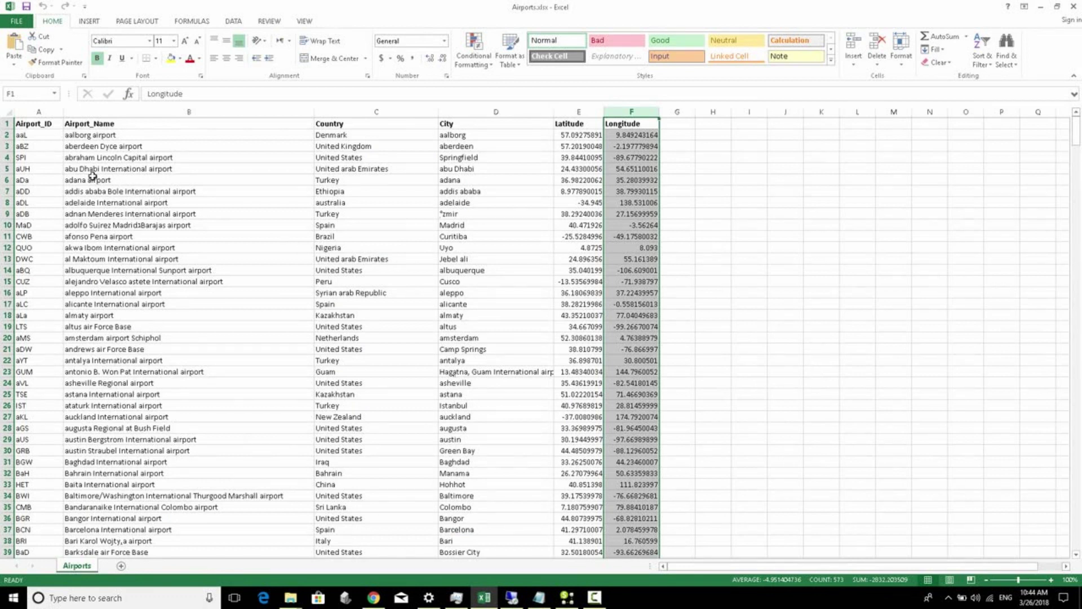
pyautogui.click(40, 111)
pyautogui.click(112, 112)
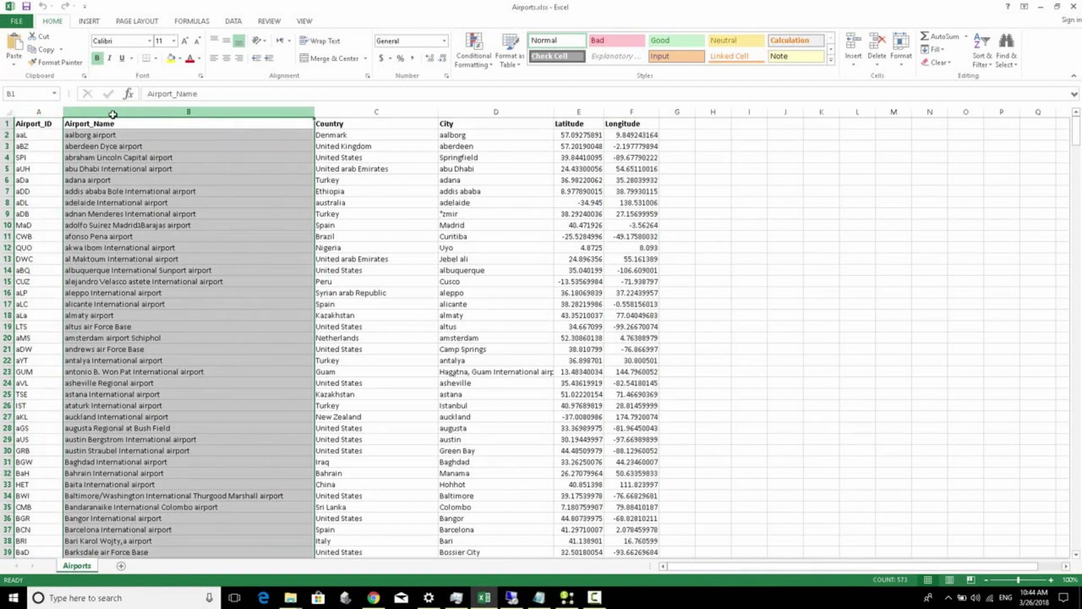
pyautogui.click(390, 112)
pyautogui.click(470, 113)
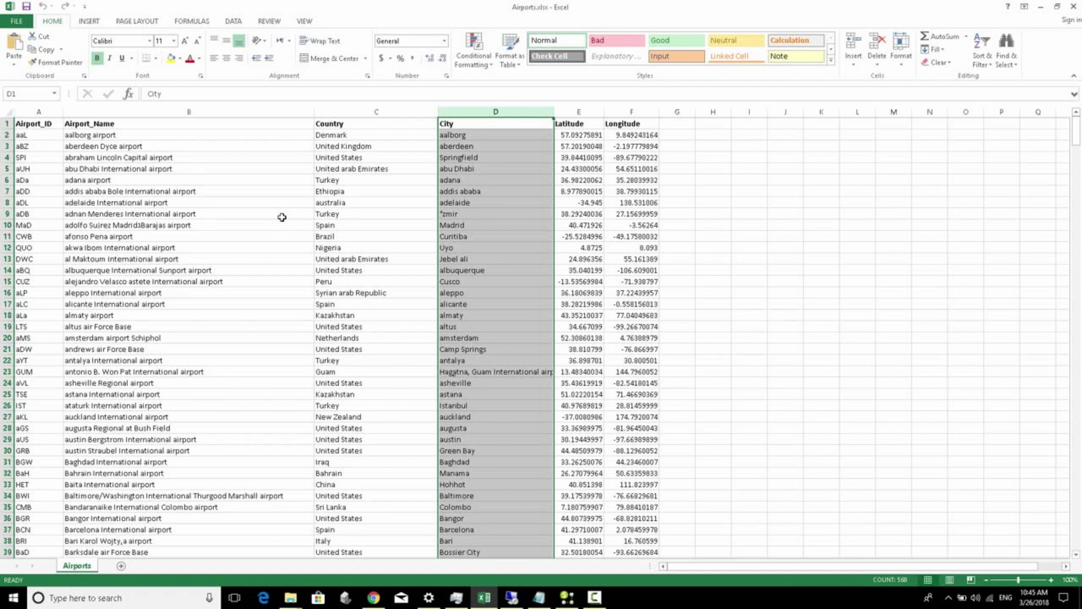
# Step: Start a new Subject Store from the Additional Data Lists entry in SurveyToGo Studio
pyautogui.hotkey('alt', 'Tab')
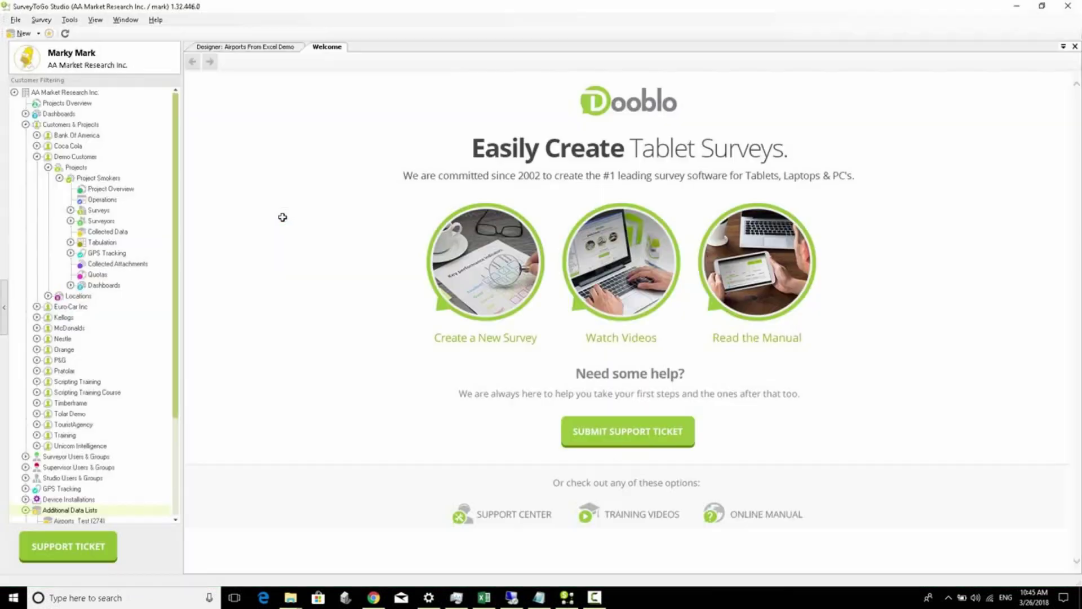
pyautogui.scroll(-3, 172, 178)
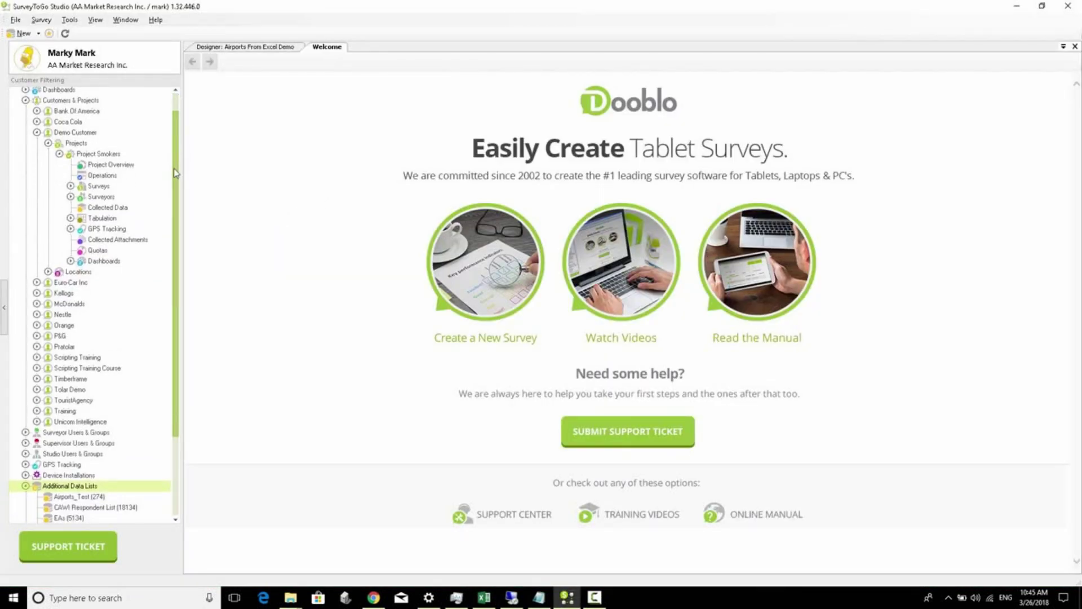
pyautogui.scroll(-5, 171, 203)
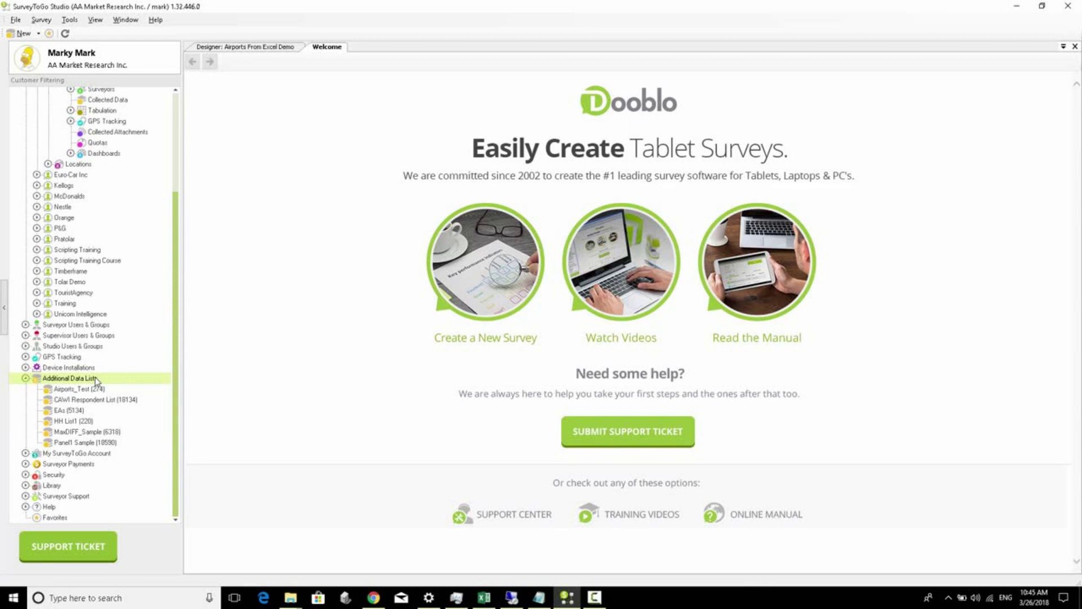
pyautogui.rightClick(96, 381)
pyautogui.click(120, 384)
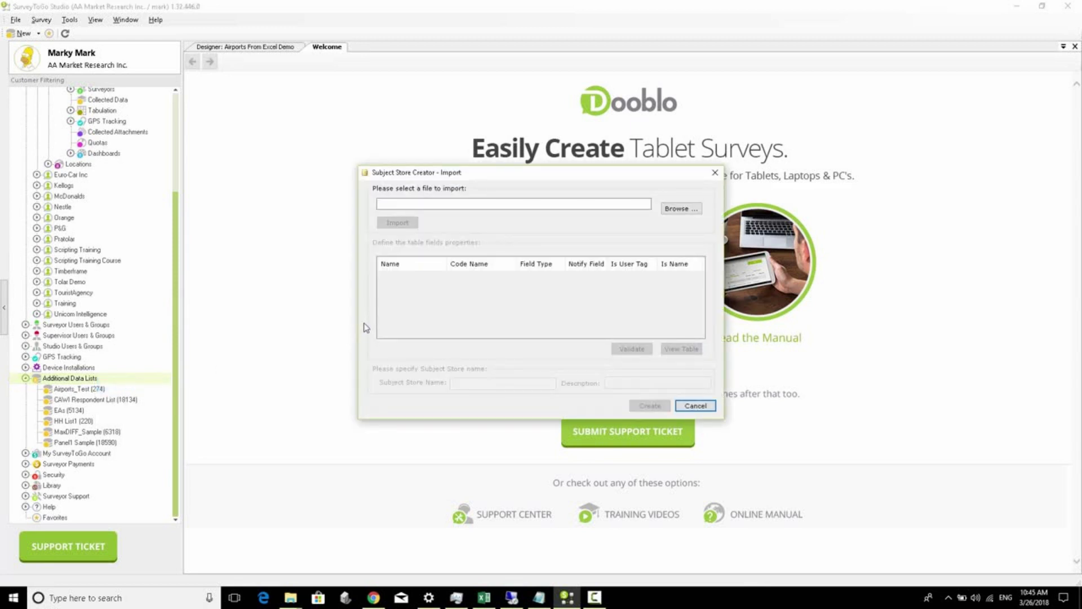
# Step: Import Airports.xlsx into the Subject Store Creator to list its six fields
pyautogui.click(676, 209)
pyautogui.click(492, 176)
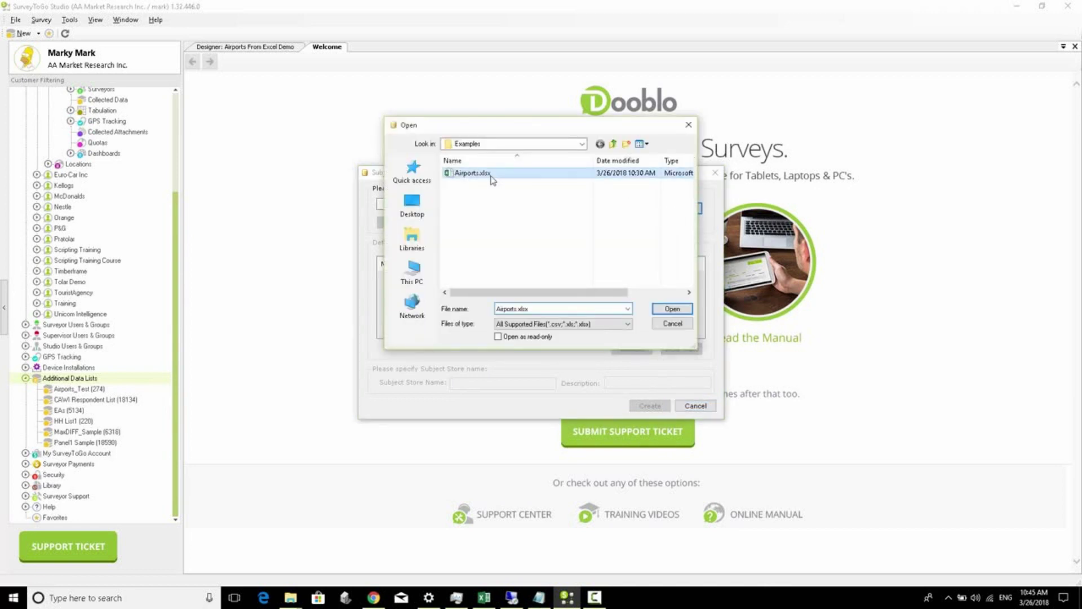
pyautogui.doubleClick(491, 176)
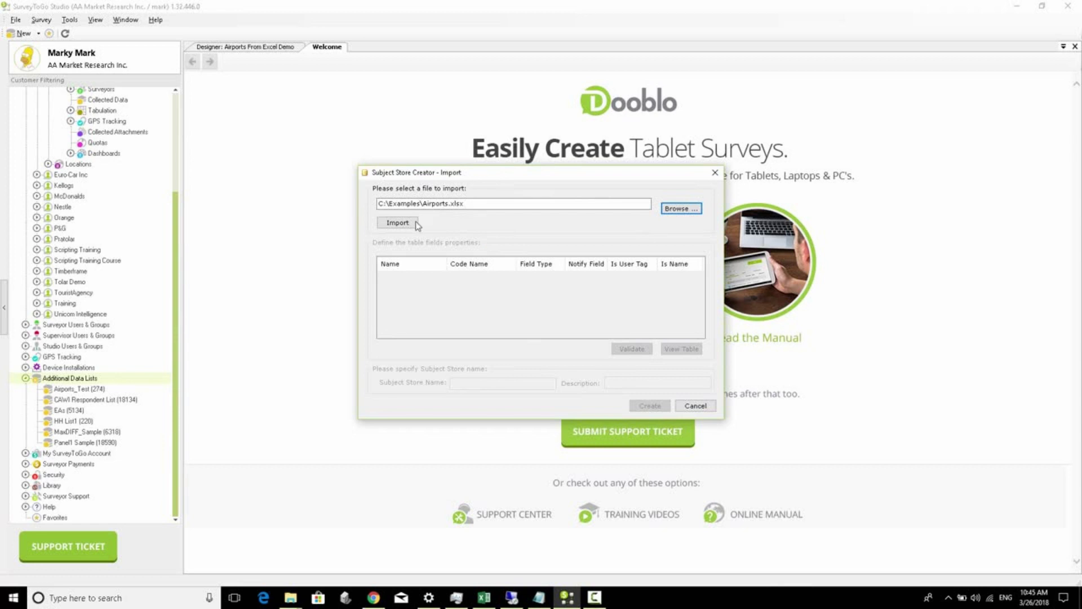
pyautogui.click(398, 222)
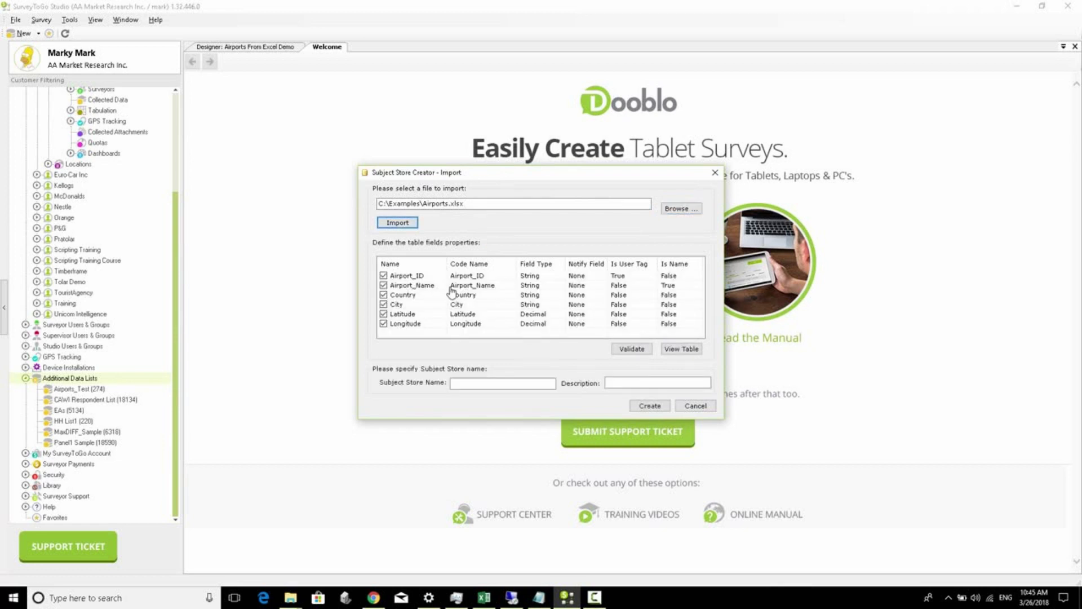